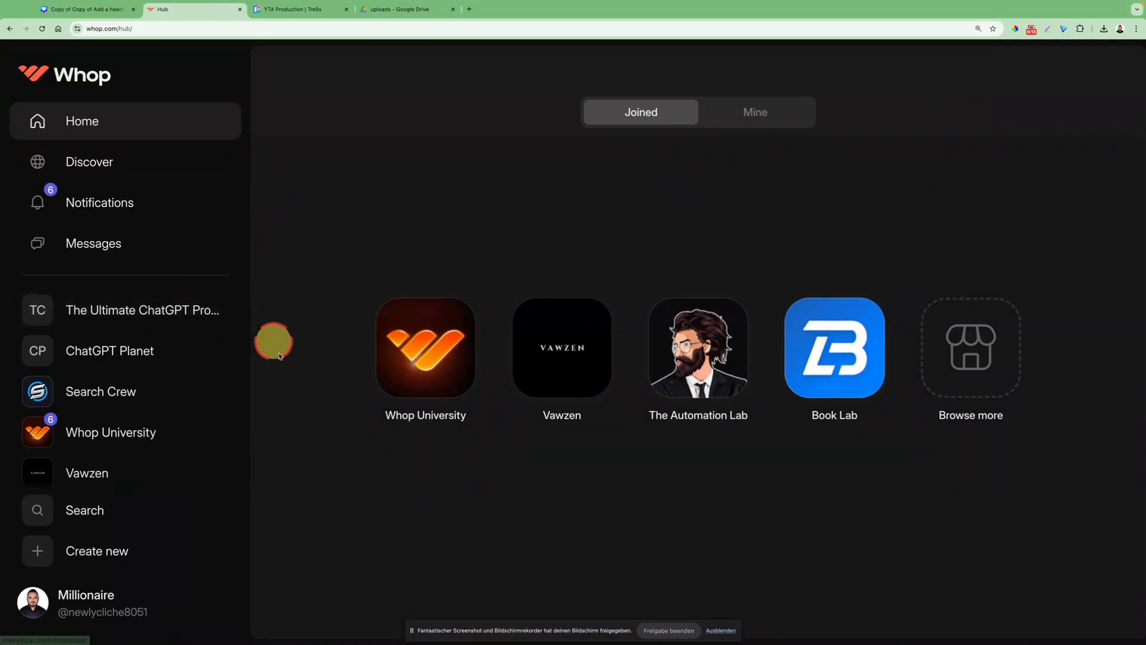
Open the Search Crew hub and look through the chapters and lessons of its existing Courses app
click(85, 390)
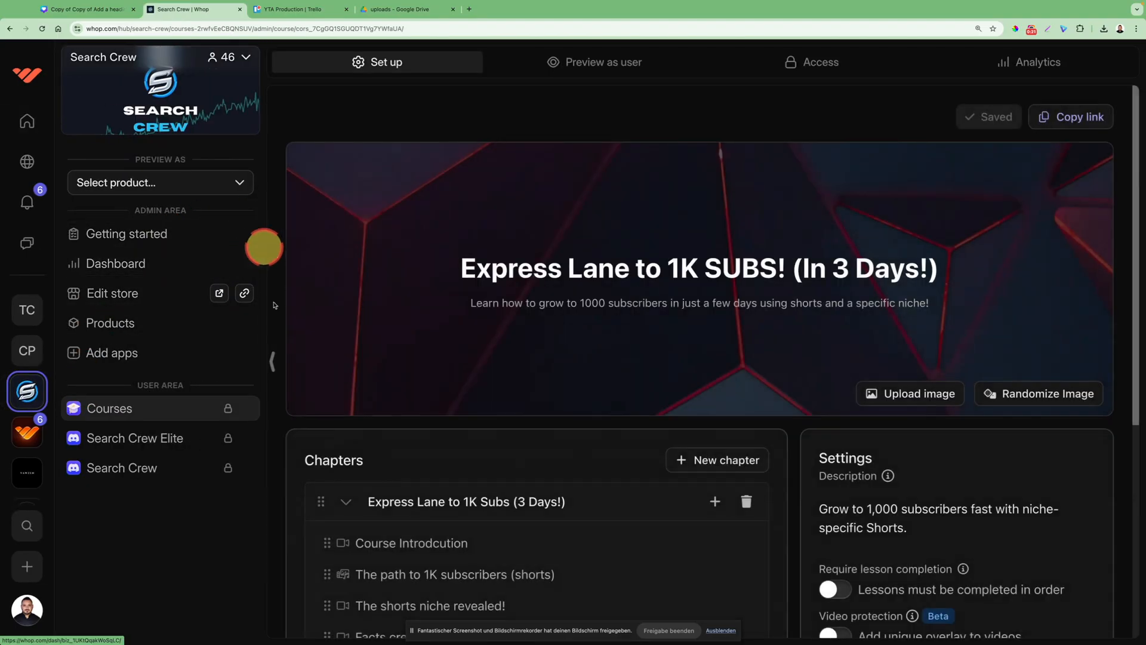
click(169, 419)
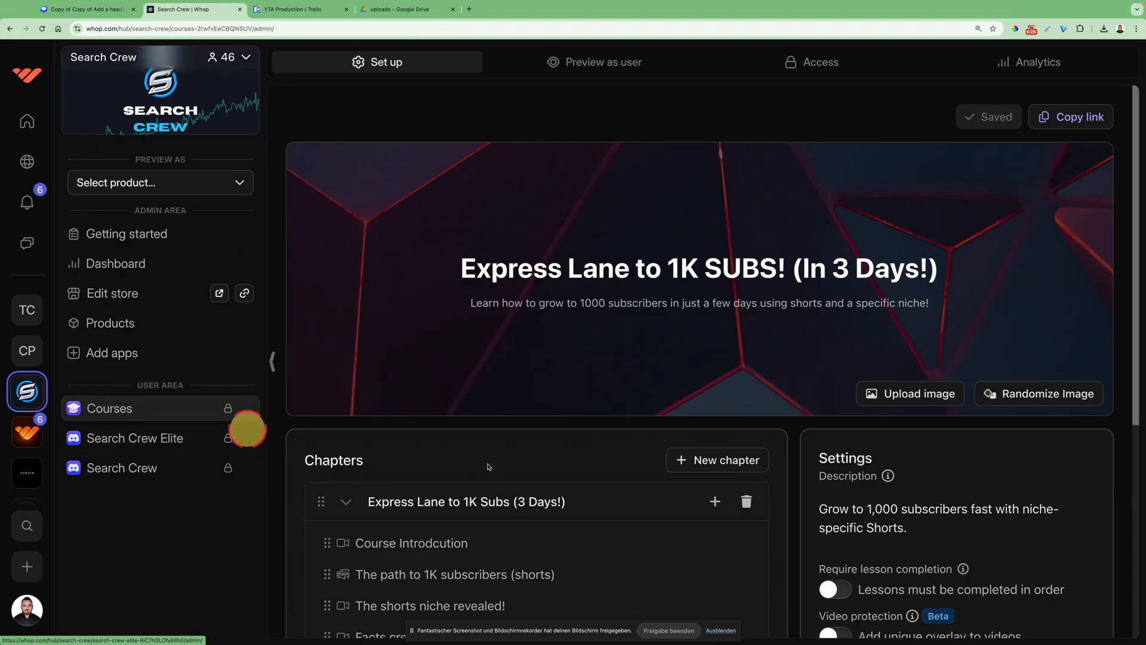
scroll(458, 421, down, 5)
scroll(458, 421, down, 2)
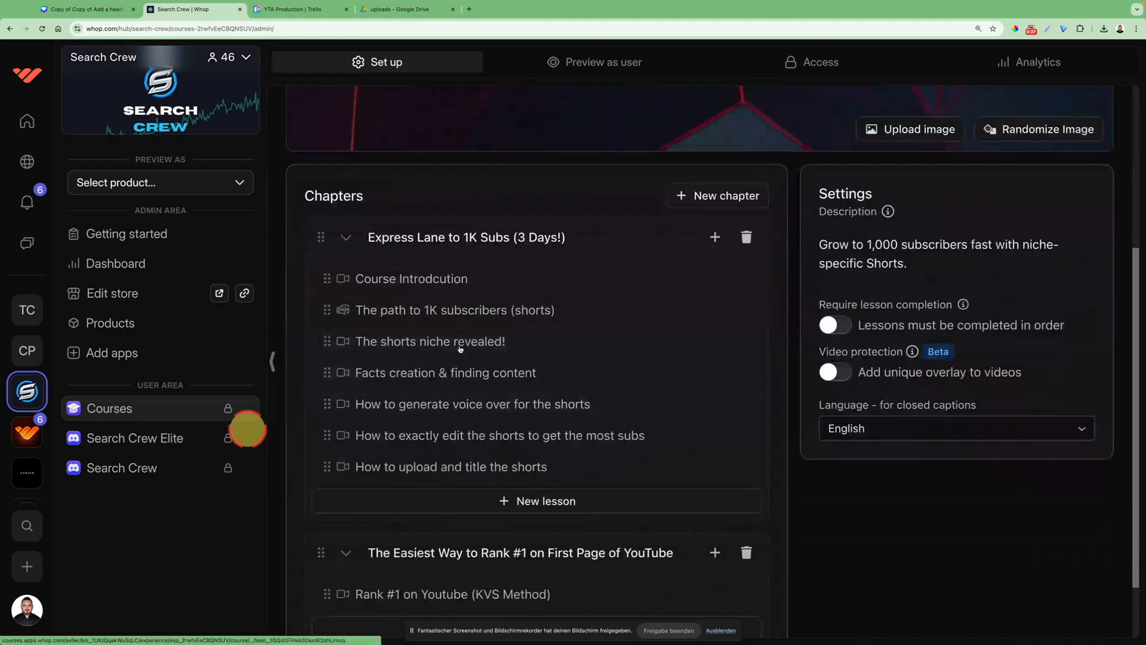
scroll(436, 405, up, 7)
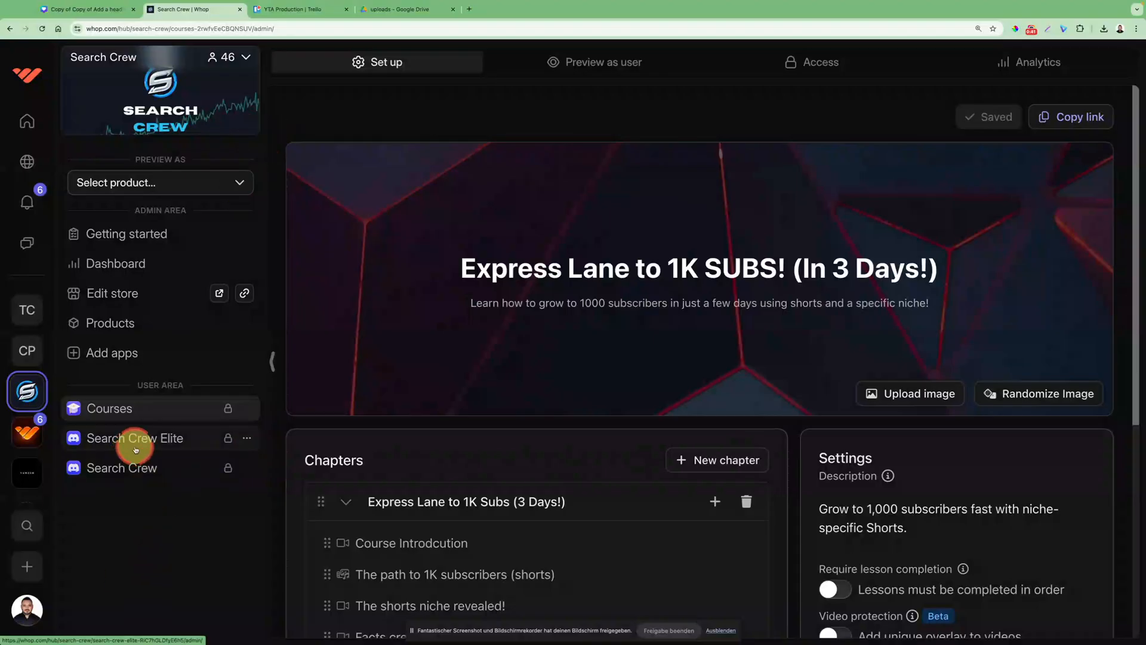
Add the Courses app to the Search Crew hub from the list of available apps
click(161, 358)
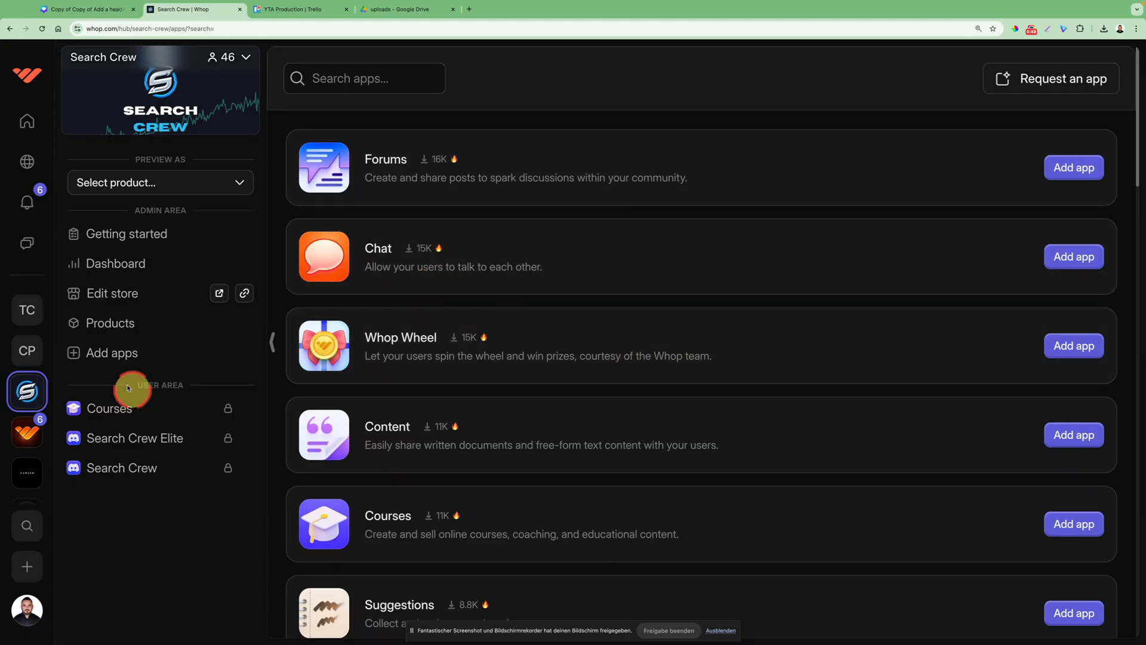
scroll(475, 501, down, 1)
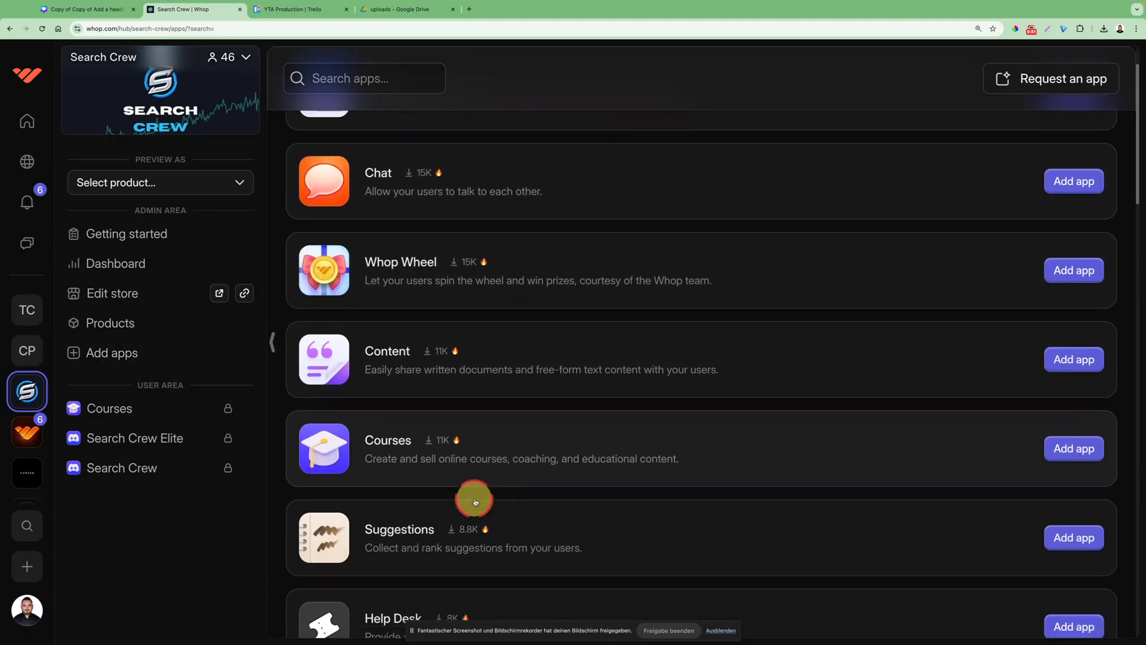
scroll(475, 501, down, 1)
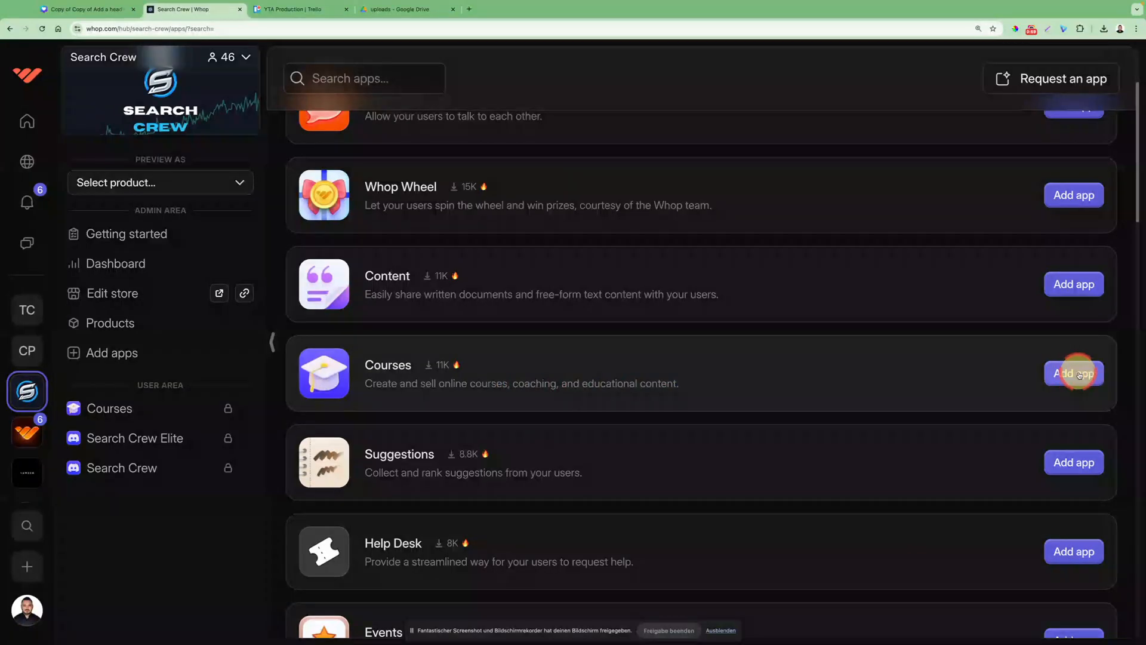
click(1078, 374)
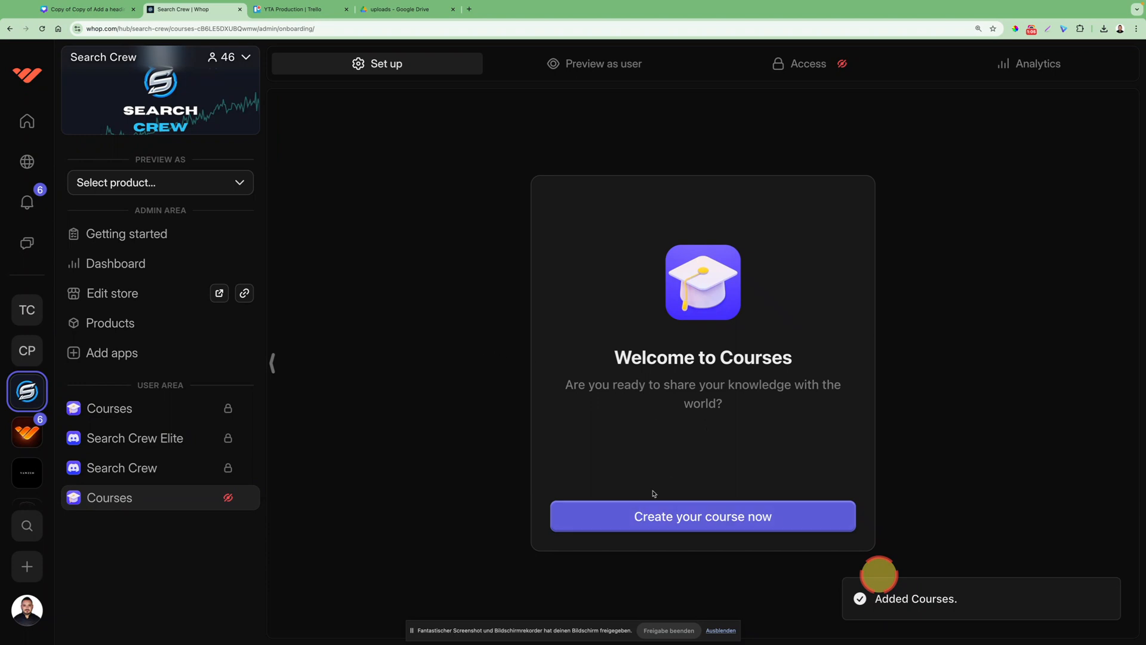
Start creating a course and name it "Youtube Search Automation Beginner Guide"
click(701, 522)
click(646, 351)
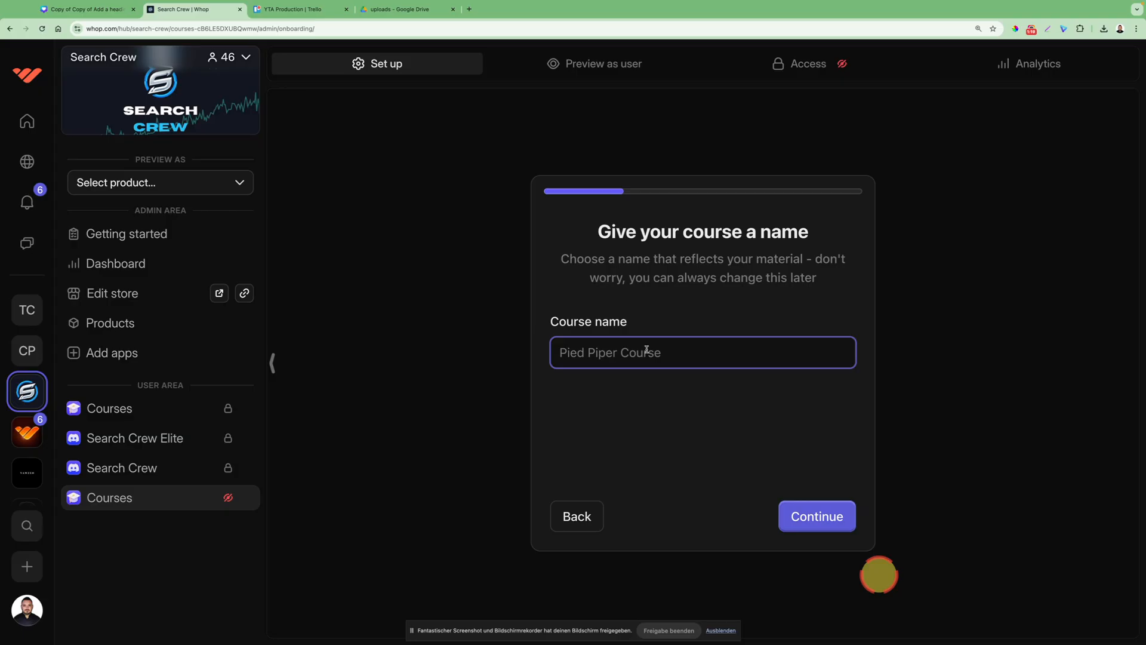
text(Se)
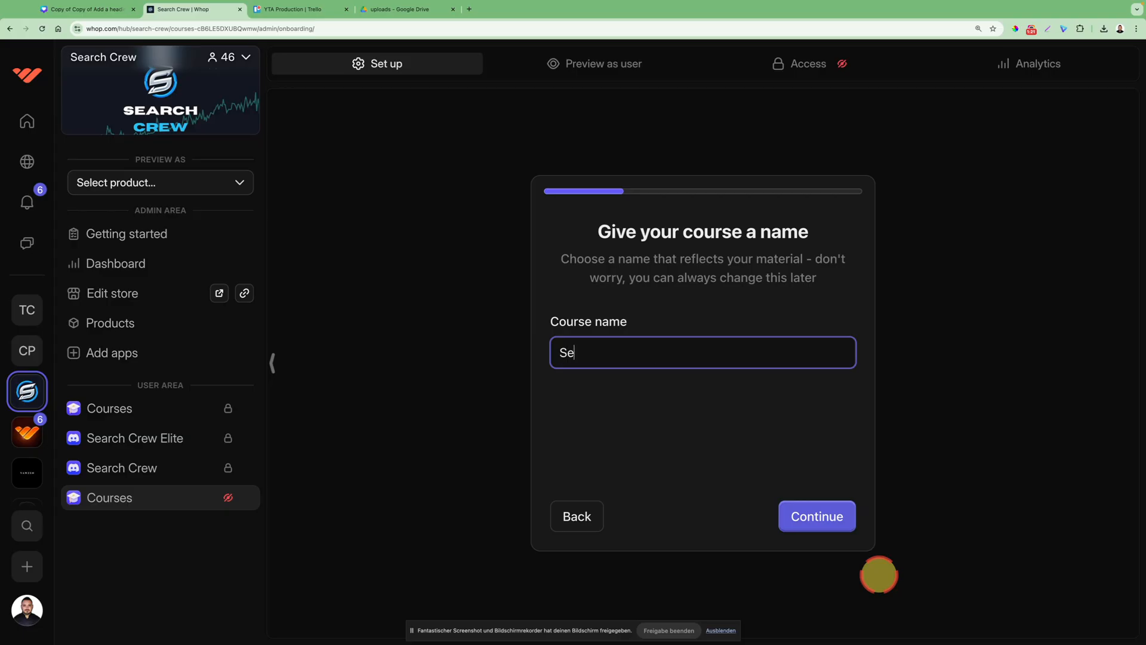
key(BackSpace)
key(BackSpace)
text(Youtube Search Automation Beggin)
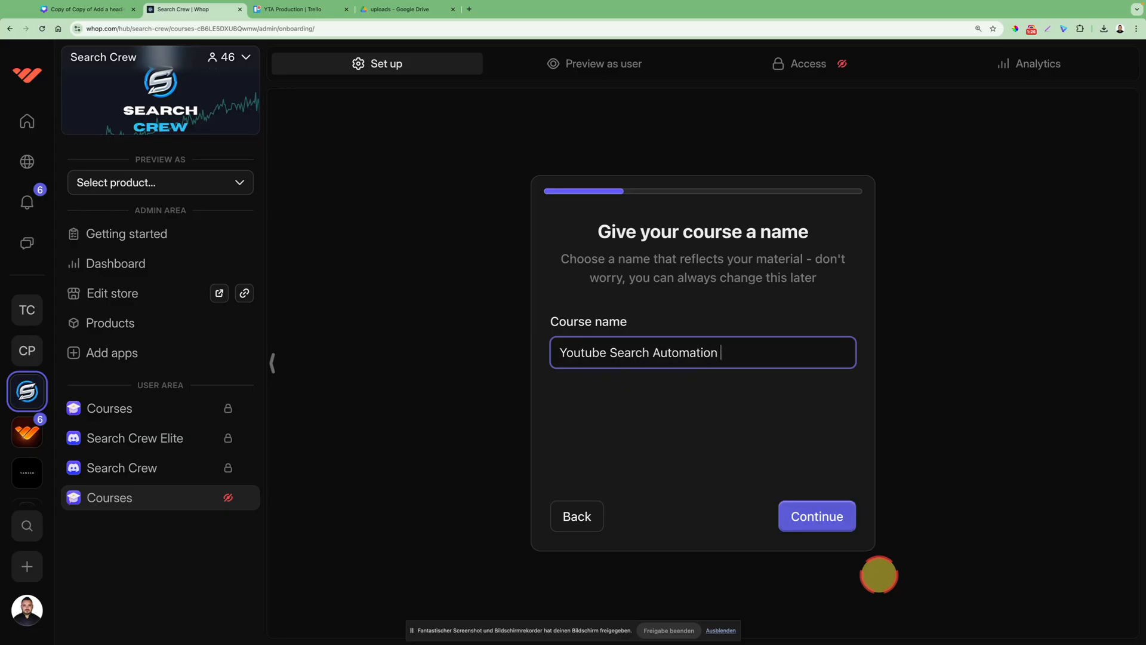
key(BackSpace)
key(BackSpace)
text(nner Guide)
key(Return)
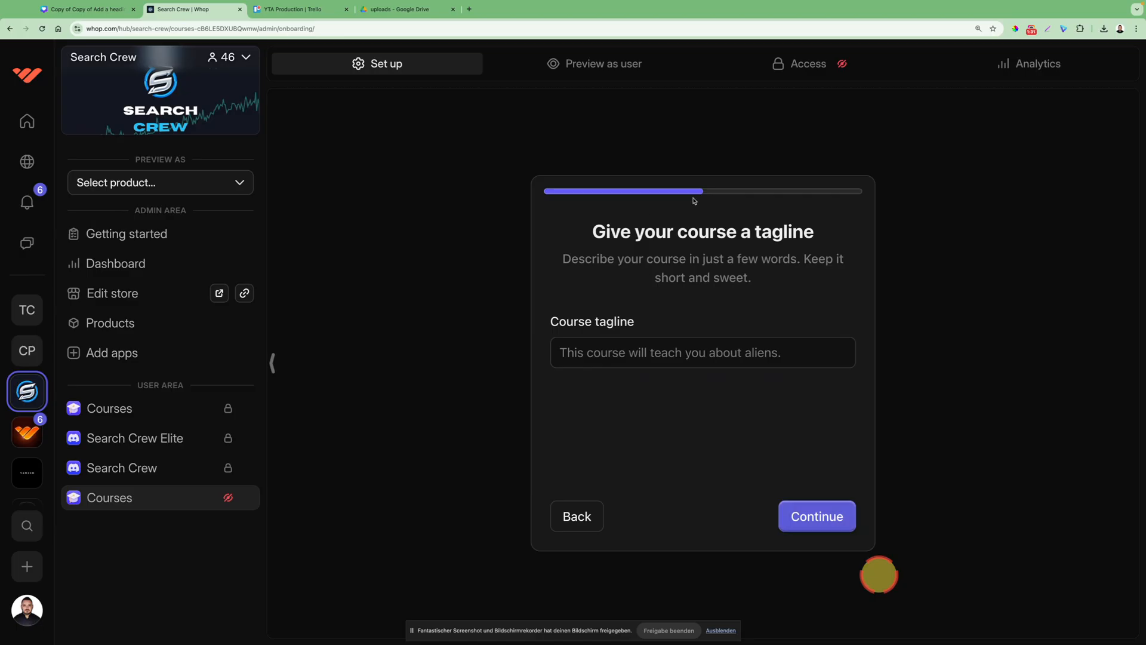
Give the course the tagline "easy passive income" and continue to the description
click(665, 352)
text(ea)
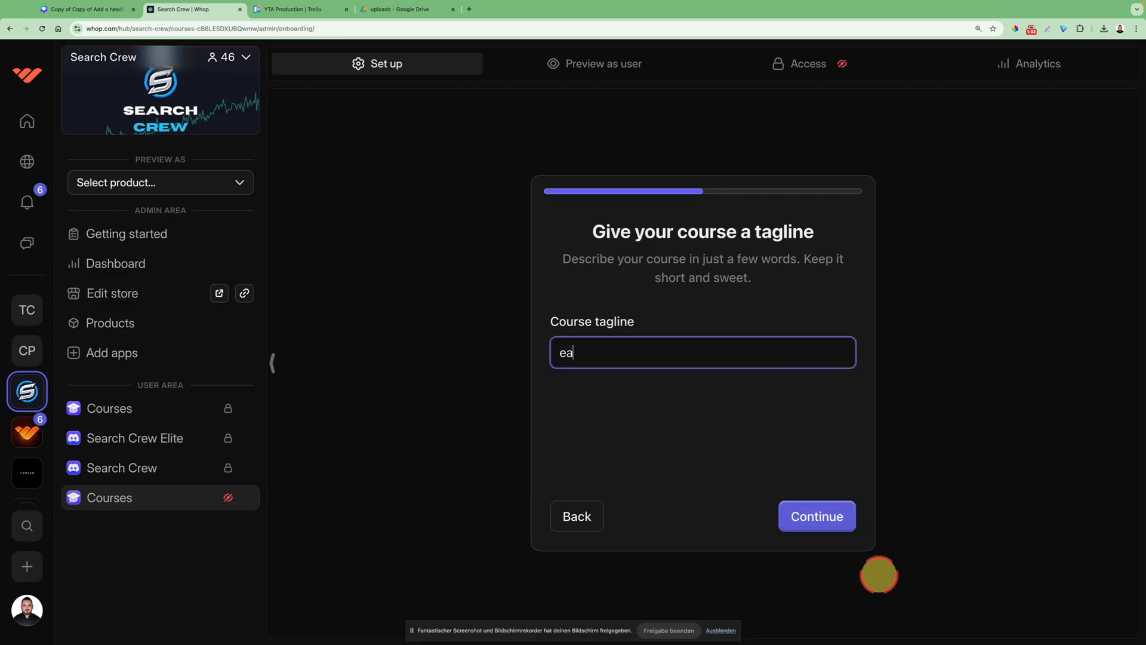
text(sy passive income)
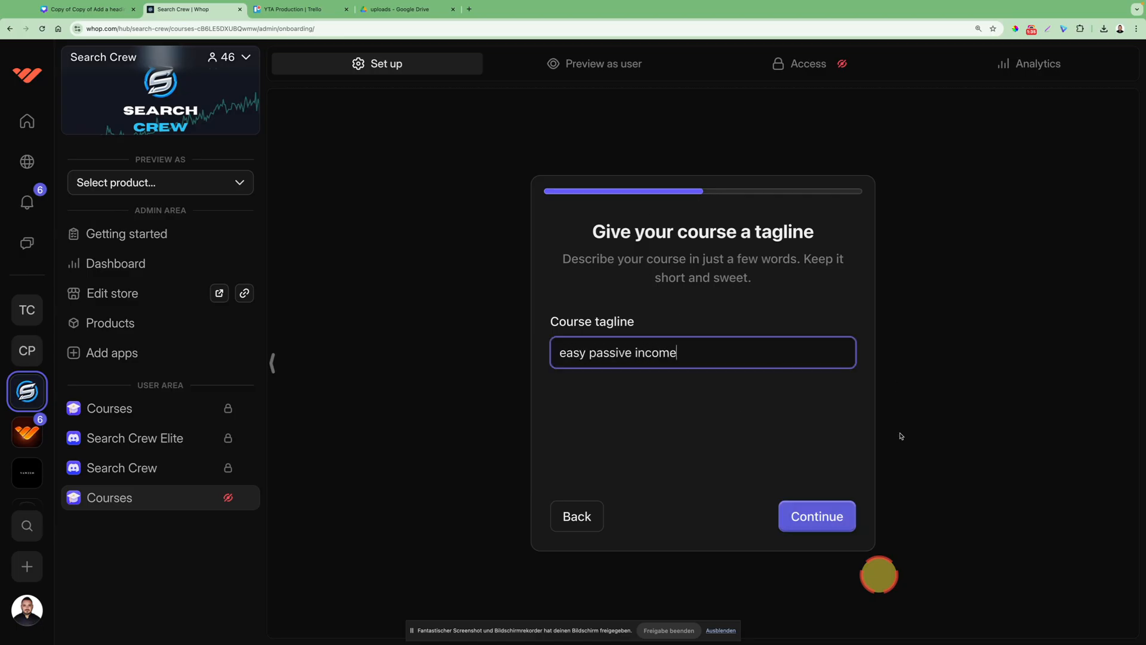
click(824, 513)
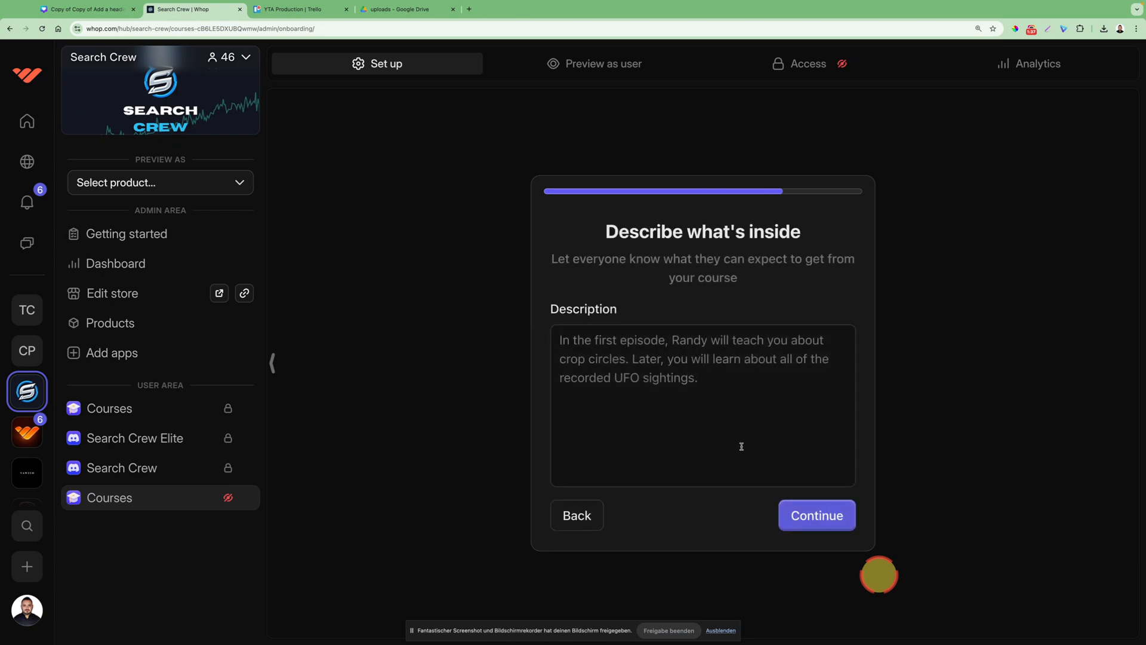
Enter "abcd" as the course description, finish the course creation and open the new course's setup page
click(738, 415)
text(abcd)
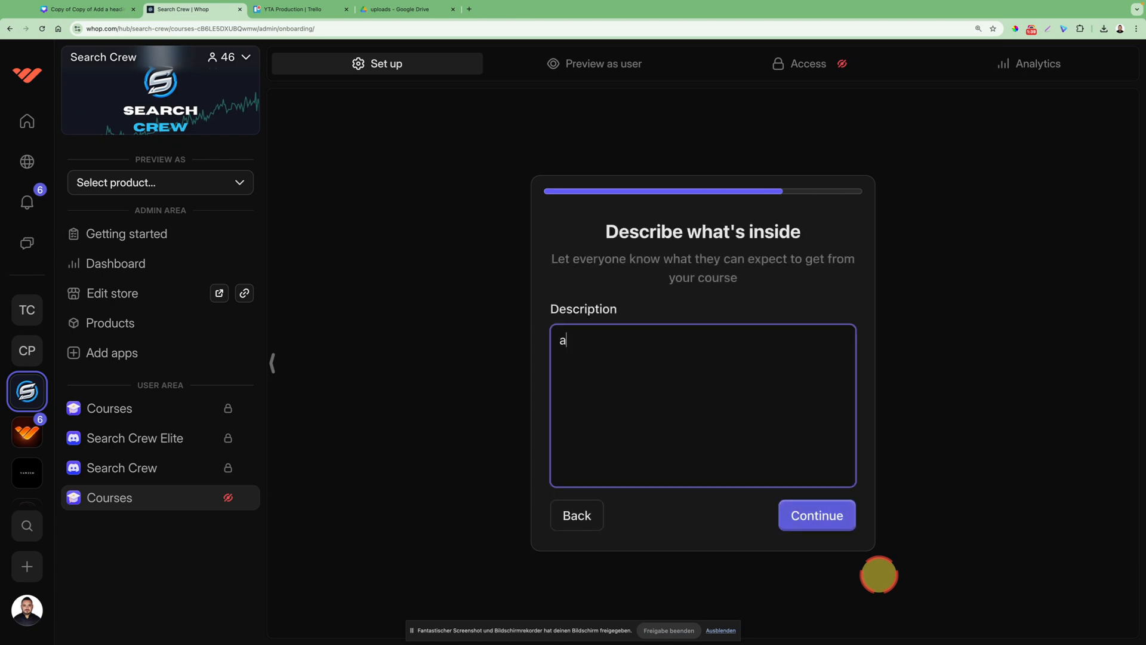
click(834, 520)
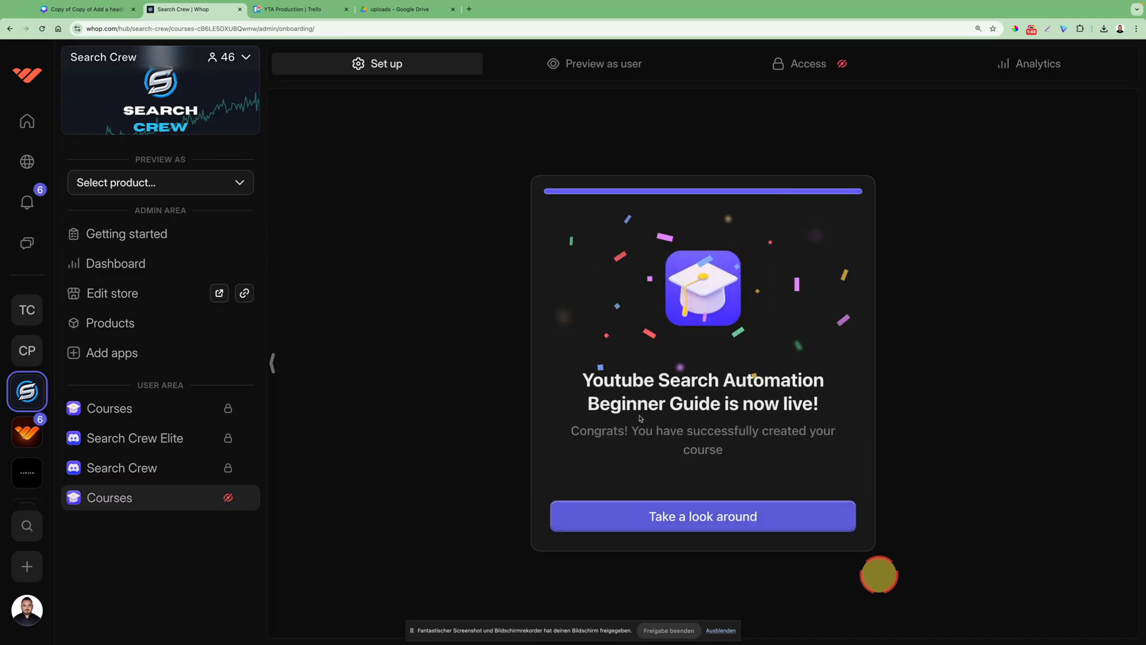
drag(569, 430, 839, 454)
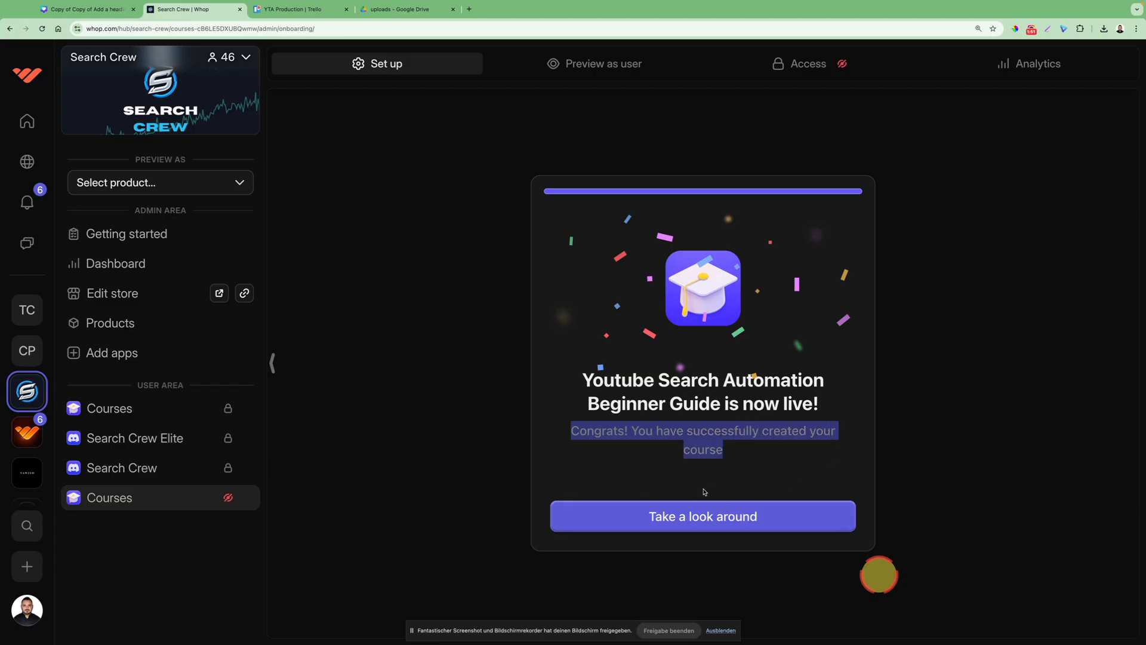
click(695, 516)
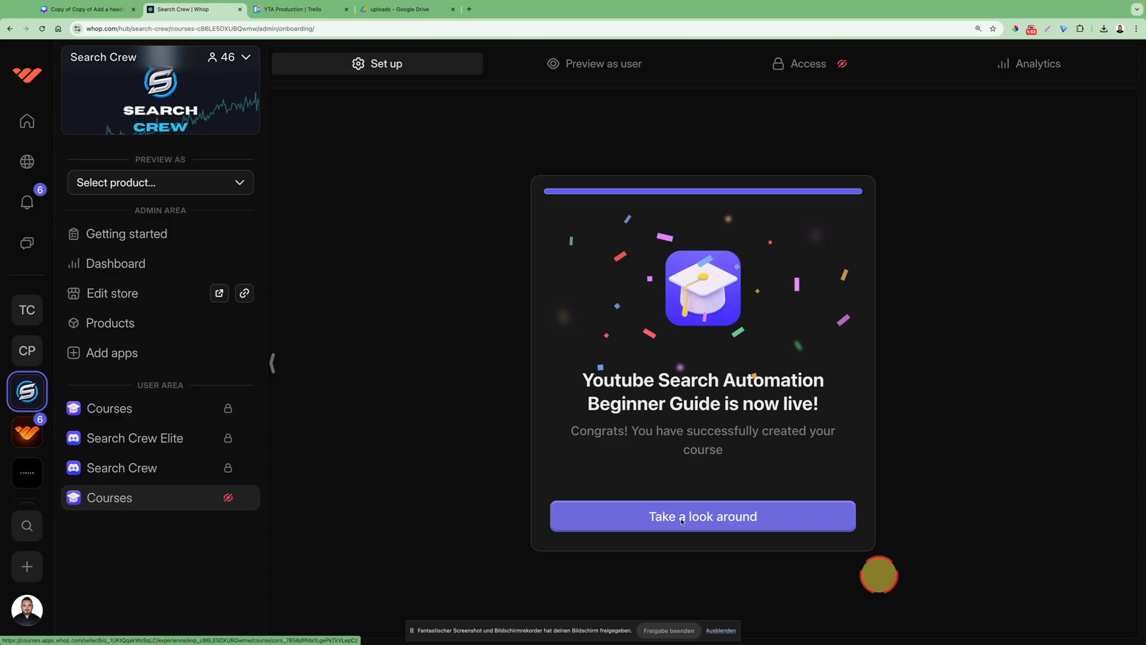
click(683, 521)
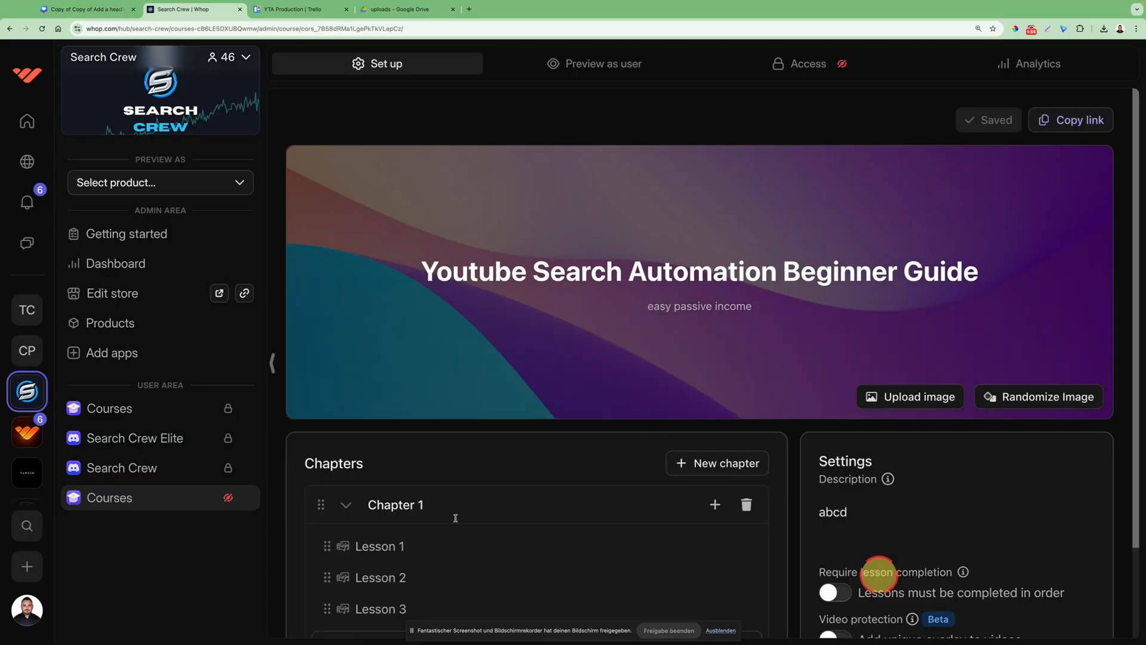
Rename Chapter 1 as "Intro" and view its Lesson 1 and Lesson 2 pages
scroll(394, 502, down, 3)
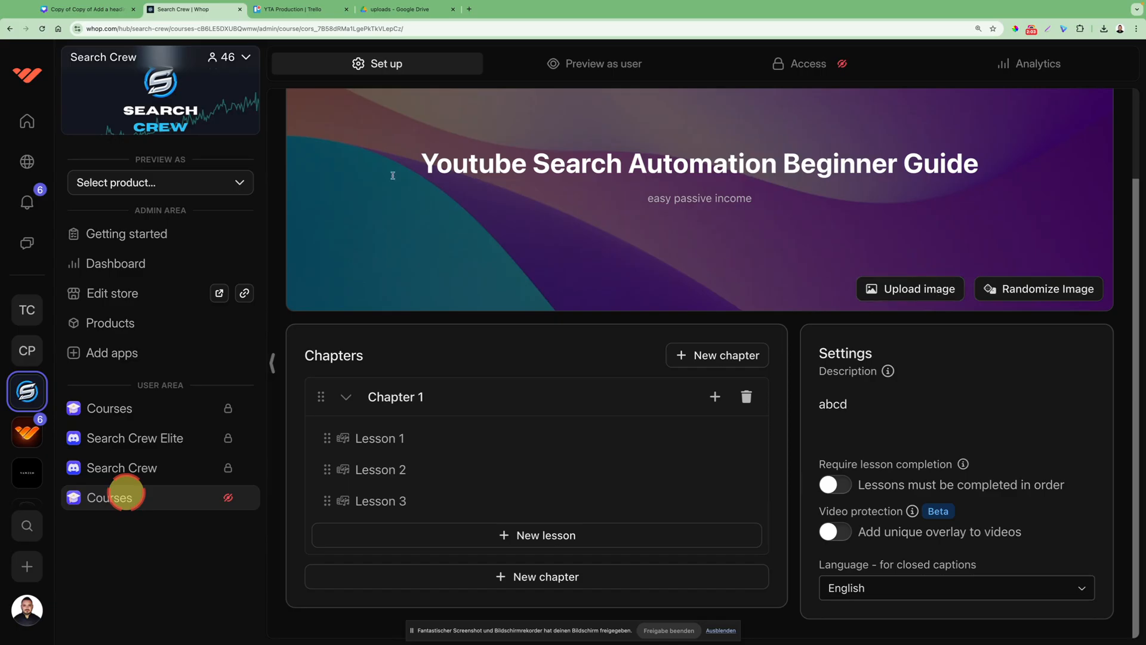
scroll(688, 267, up, 1)
scroll(695, 312, down, 1)
click(366, 396)
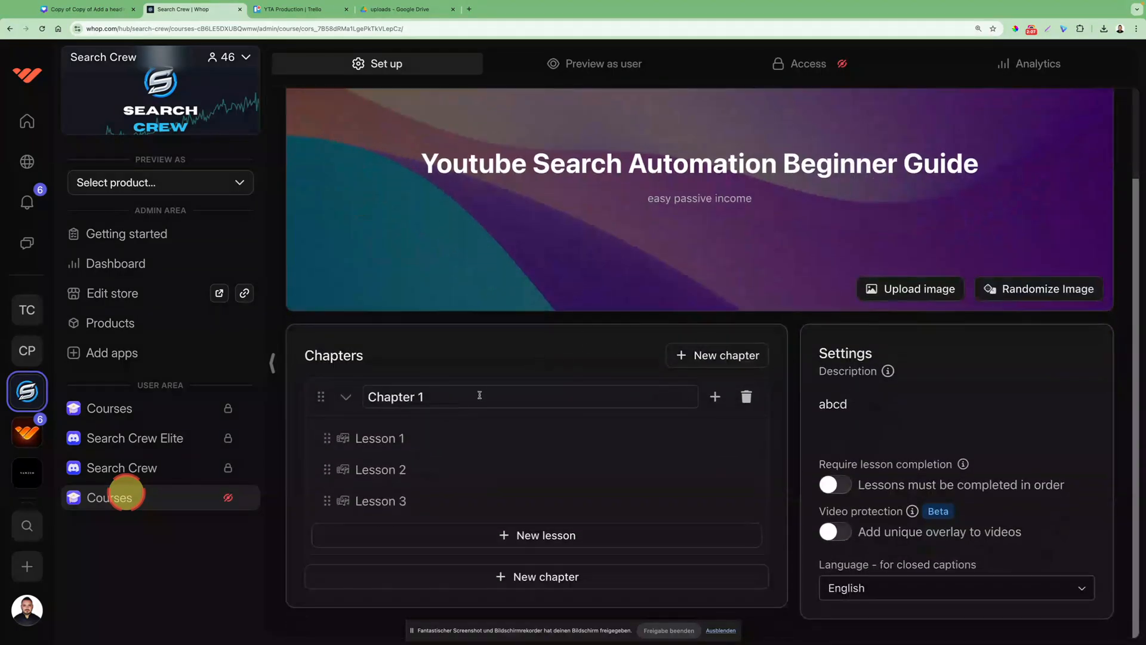
drag(463, 396, 321, 393)
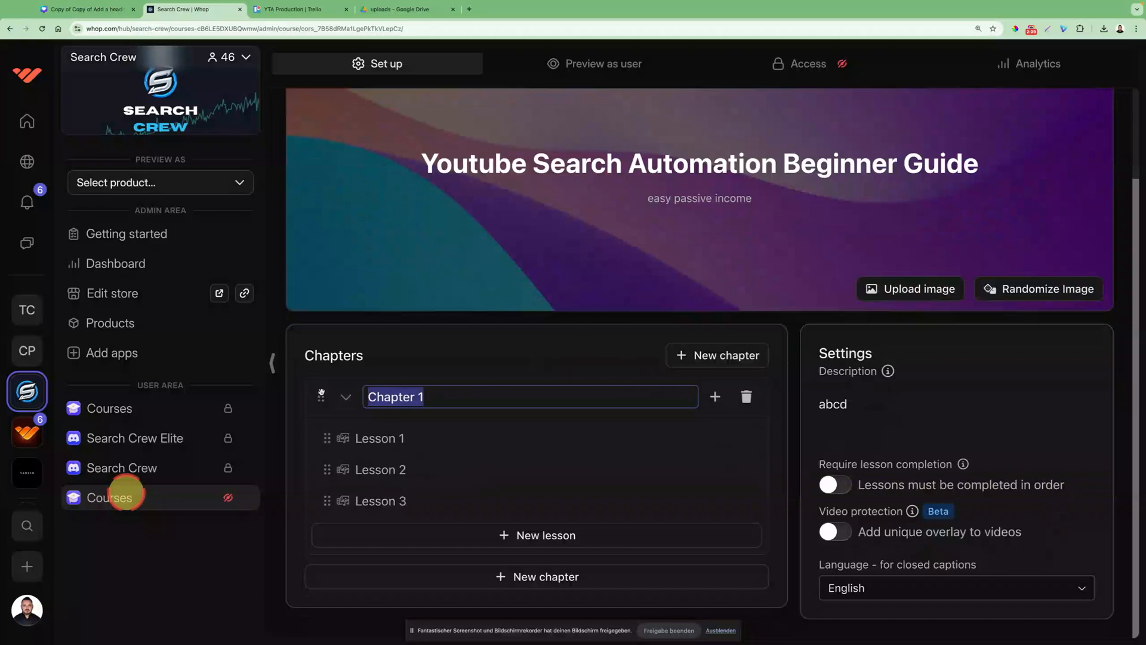
text(Intro)
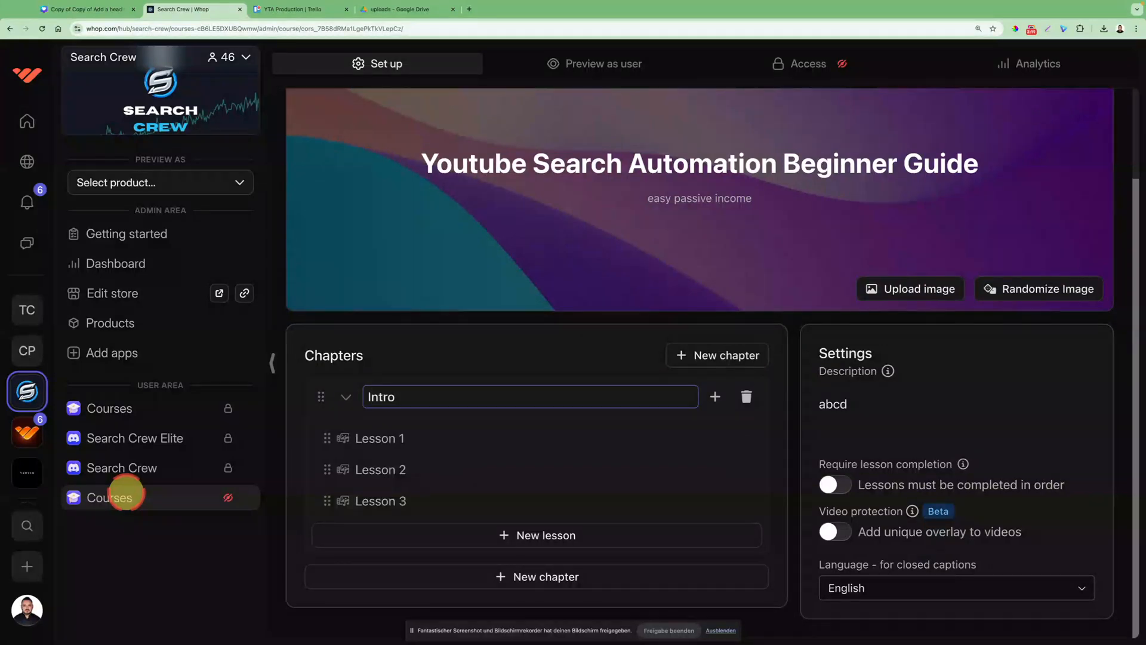
click(438, 334)
click(410, 442)
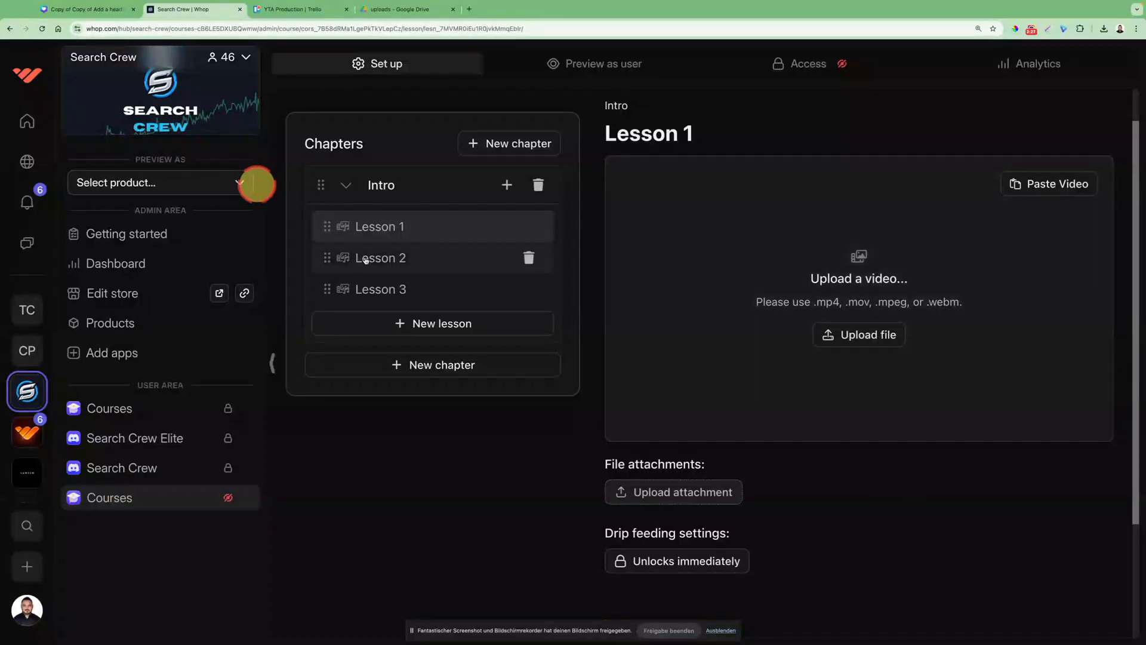
click(389, 258)
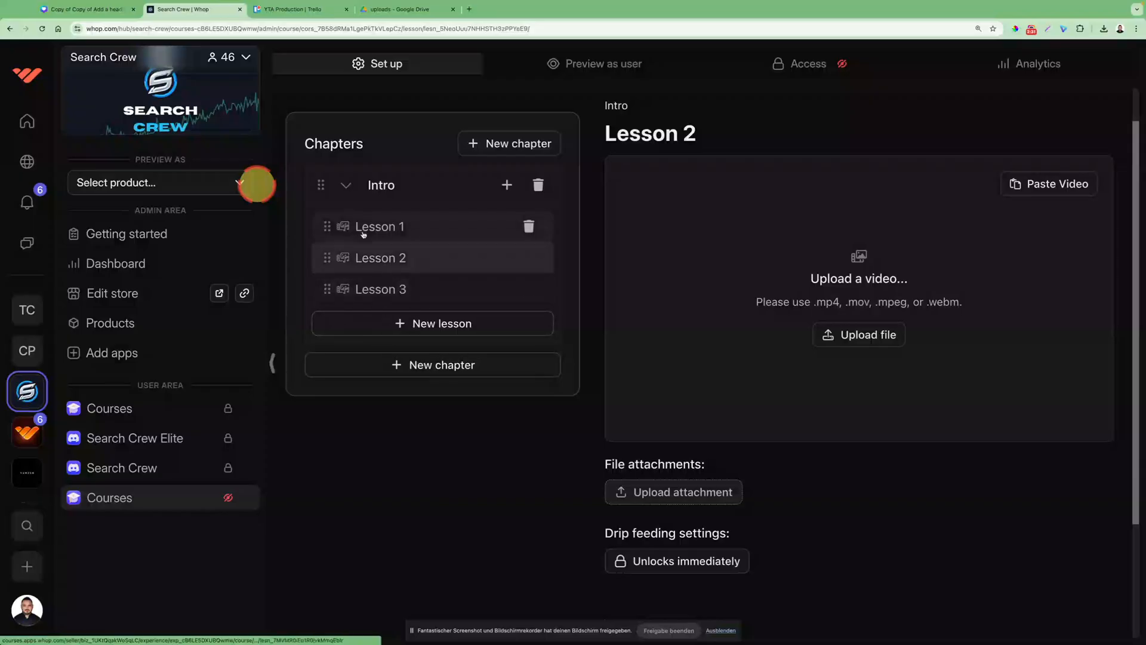
Add a second chapter to the course and name it "start here"
click(434, 365)
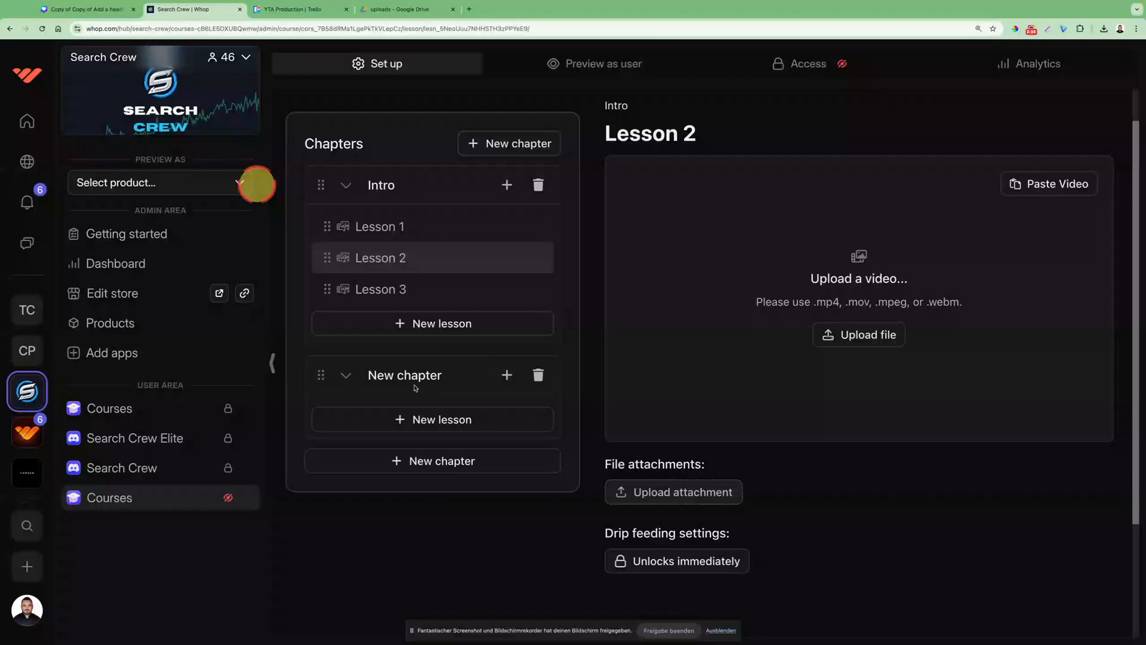
click(416, 377)
key(ctrl+a)
text(start)
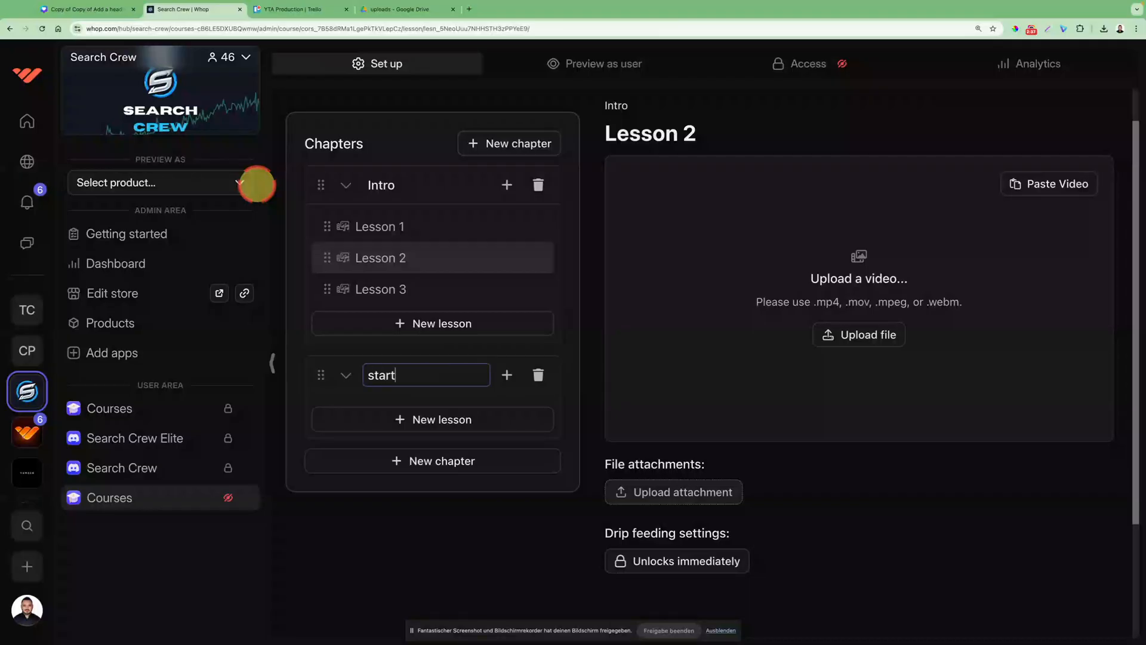
text( here)
click(512, 393)
Create a lesson of type Video in the "start here" chapter
click(426, 418)
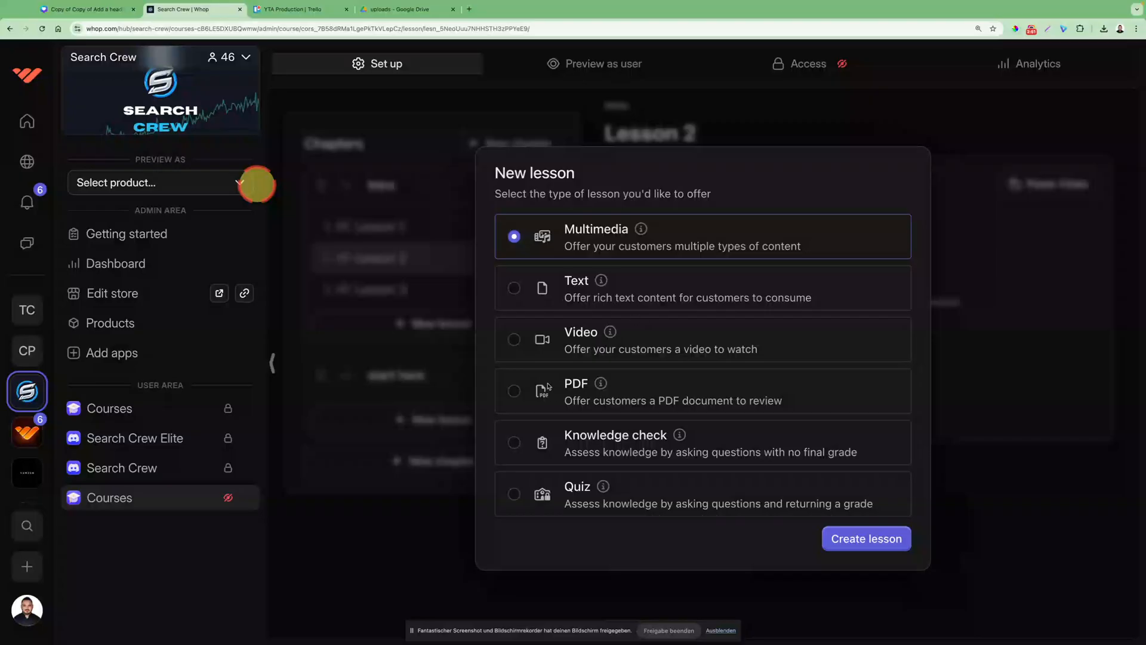
click(576, 392)
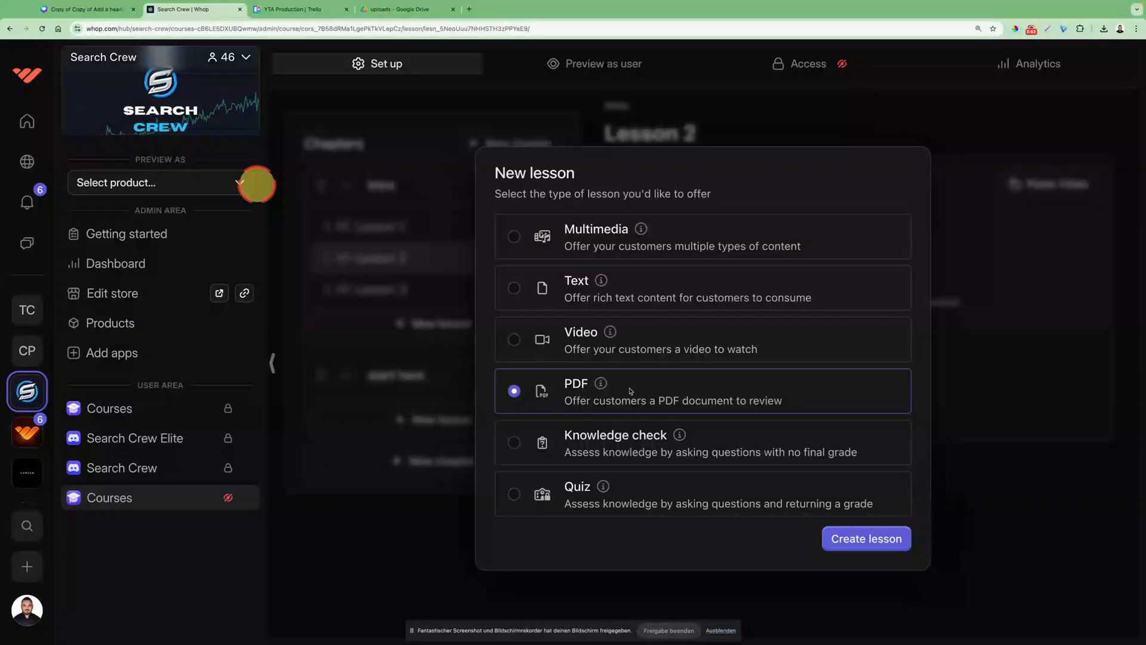
click(596, 353)
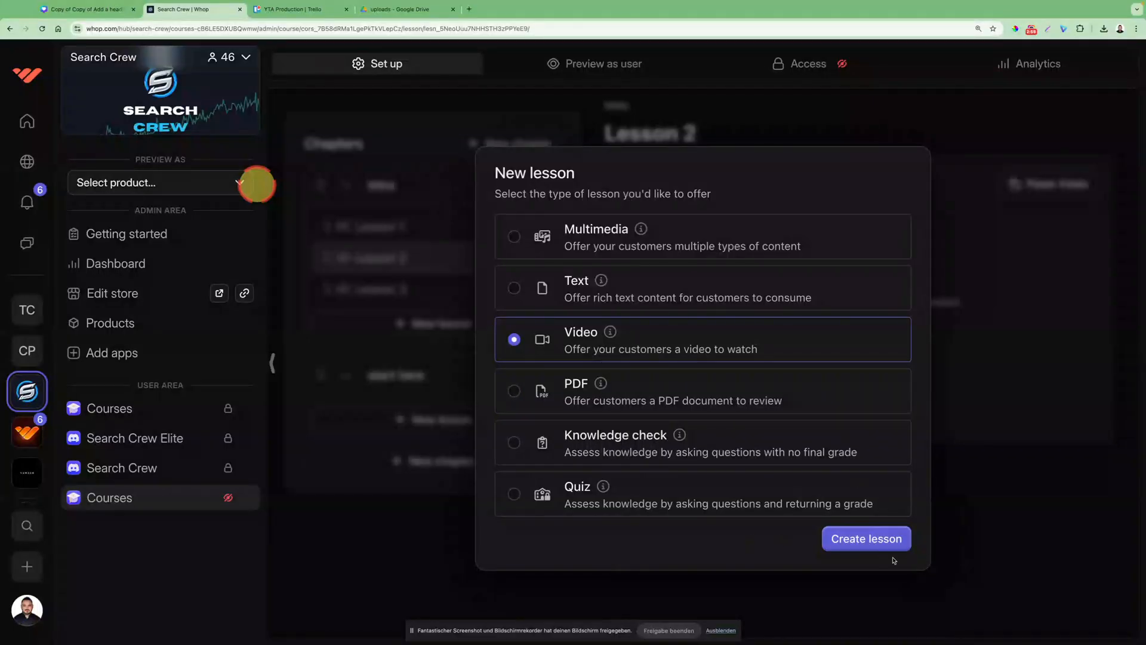
click(871, 540)
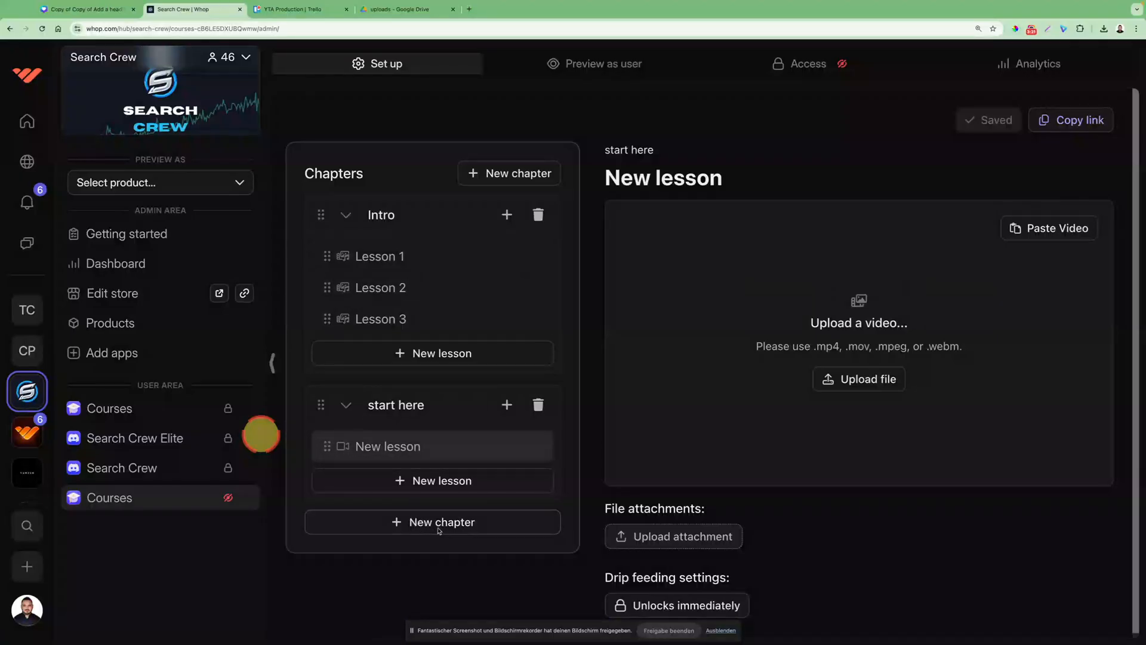
Copy the course's shareable link, open it in a new browser tab to check the course page, and close that tab
scroll(450, 530, down, 1)
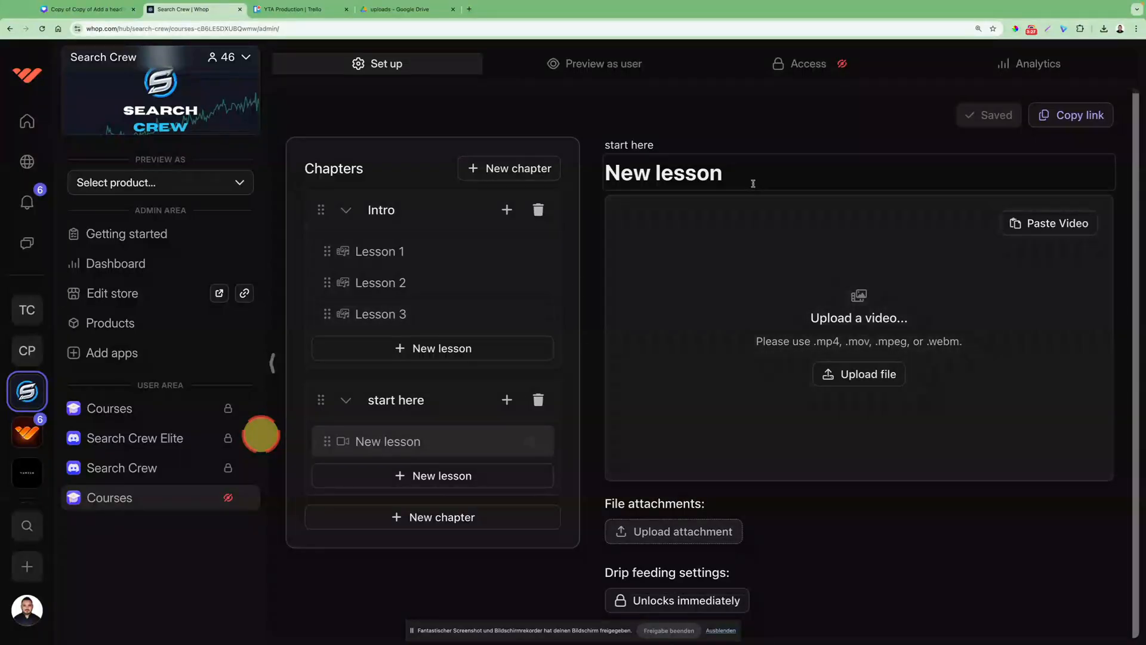
click(1061, 117)
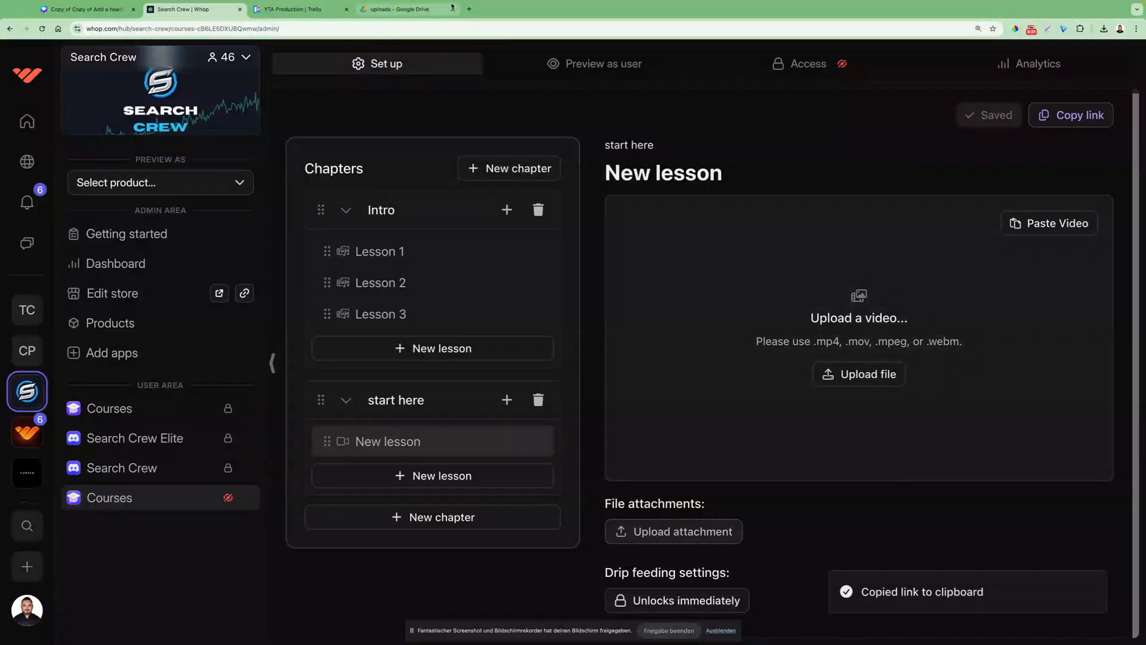
click(469, 8)
key(ctrl+v)
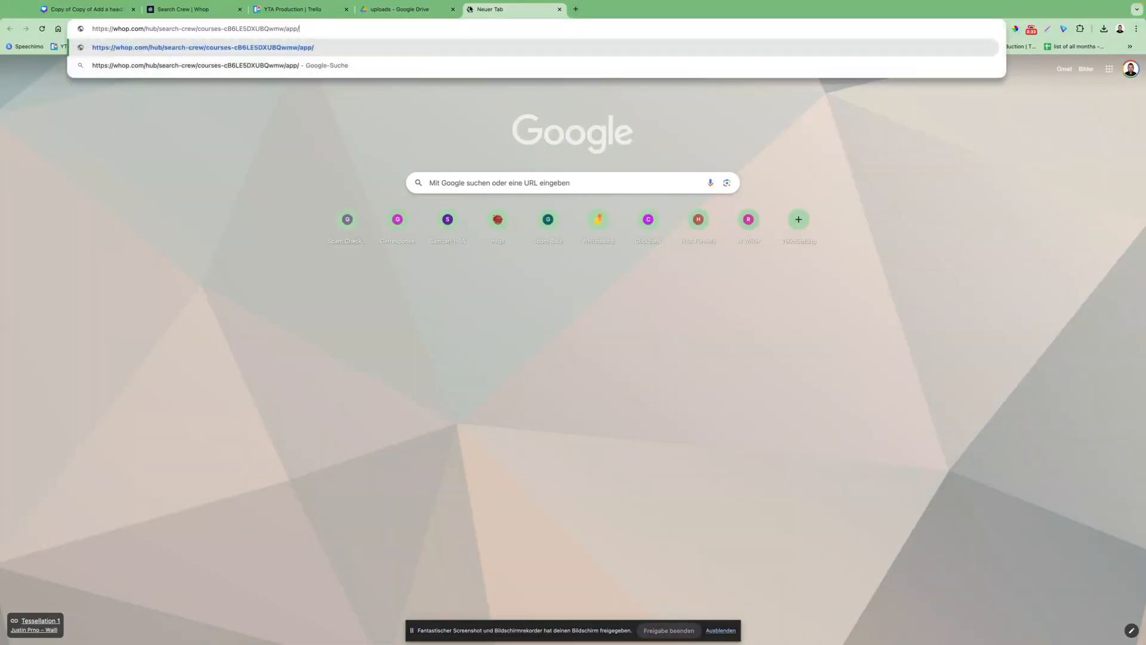
key(Return)
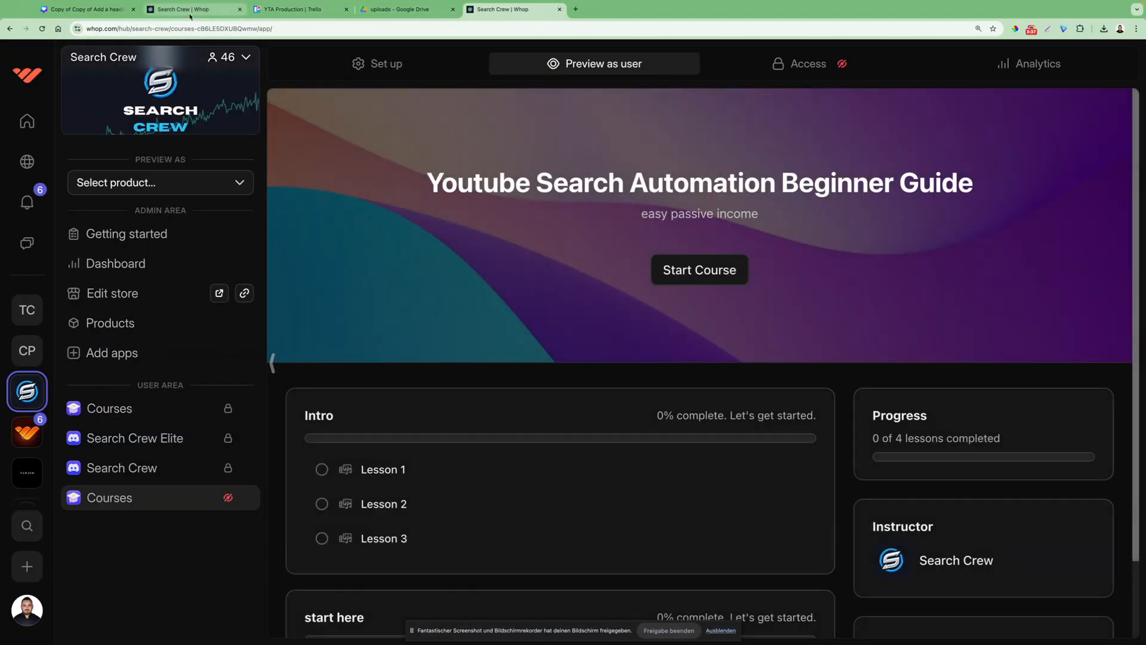
click(559, 9)
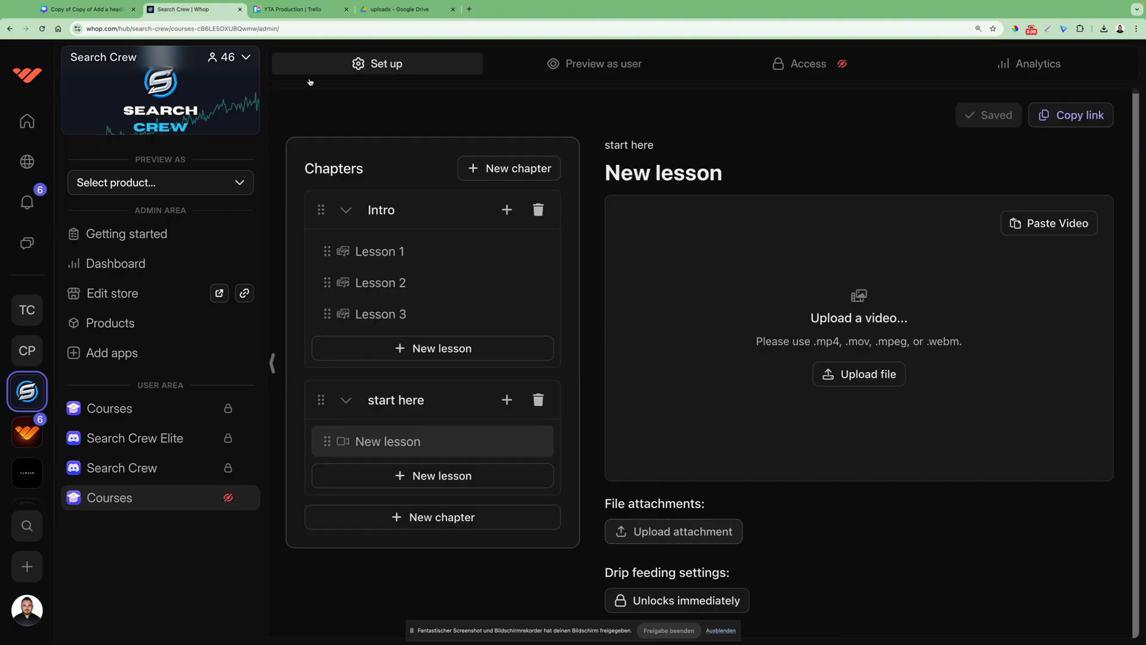
Review the course's access settings and its user preview, and return to the course setup page
click(811, 74)
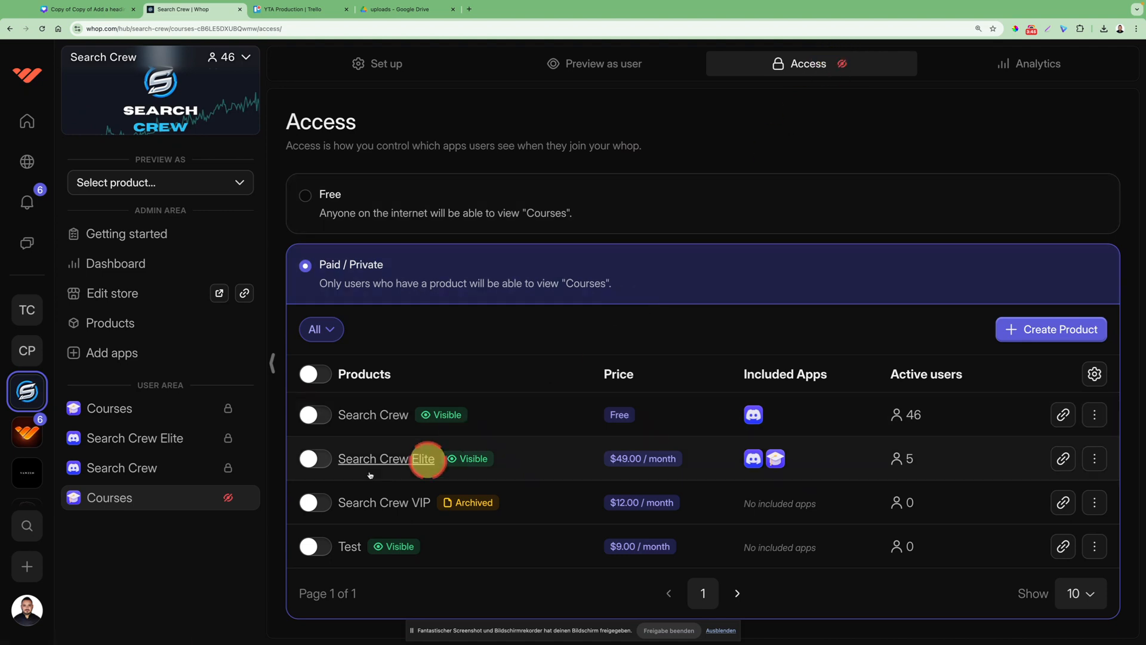
click(603, 71)
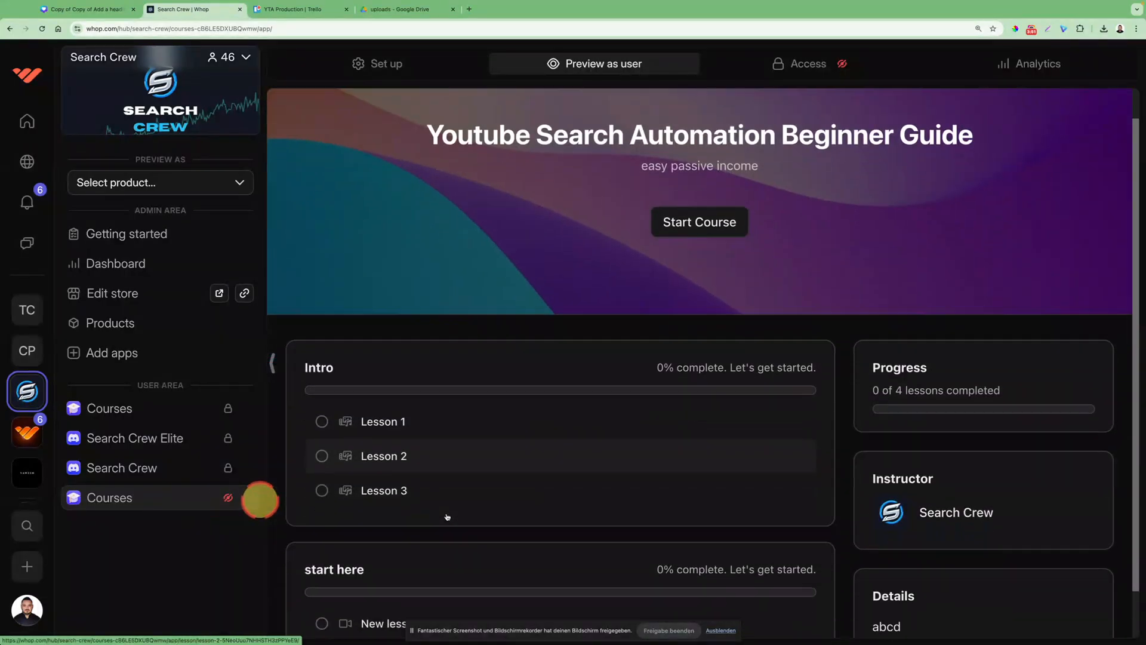
scroll(447, 516, down, 1)
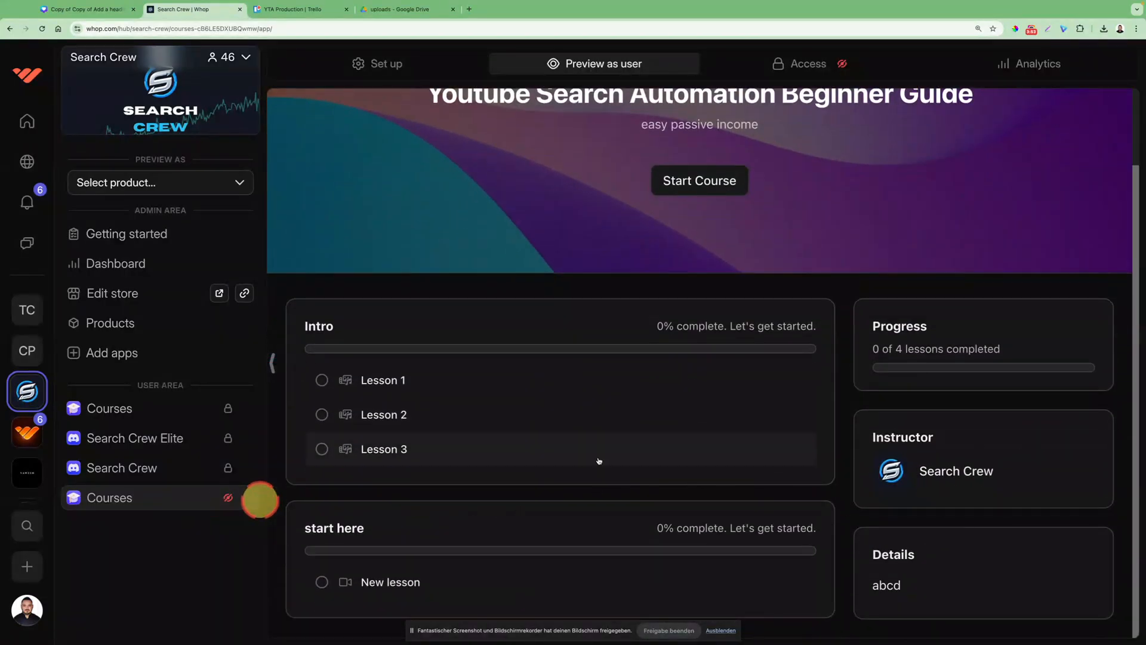
click(516, 86)
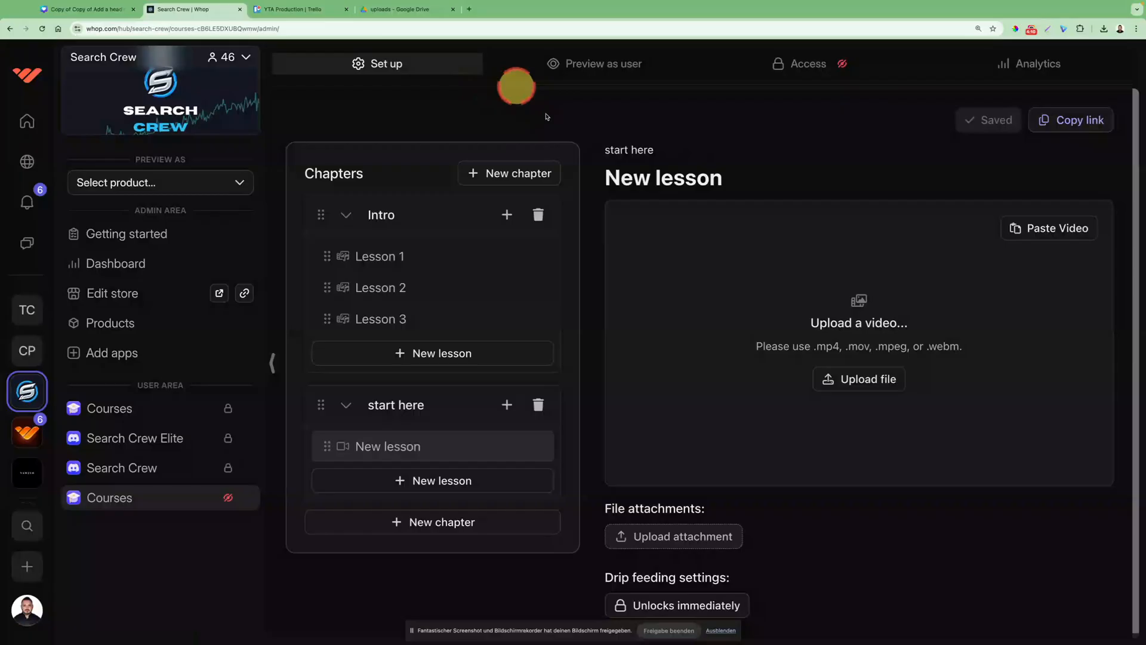